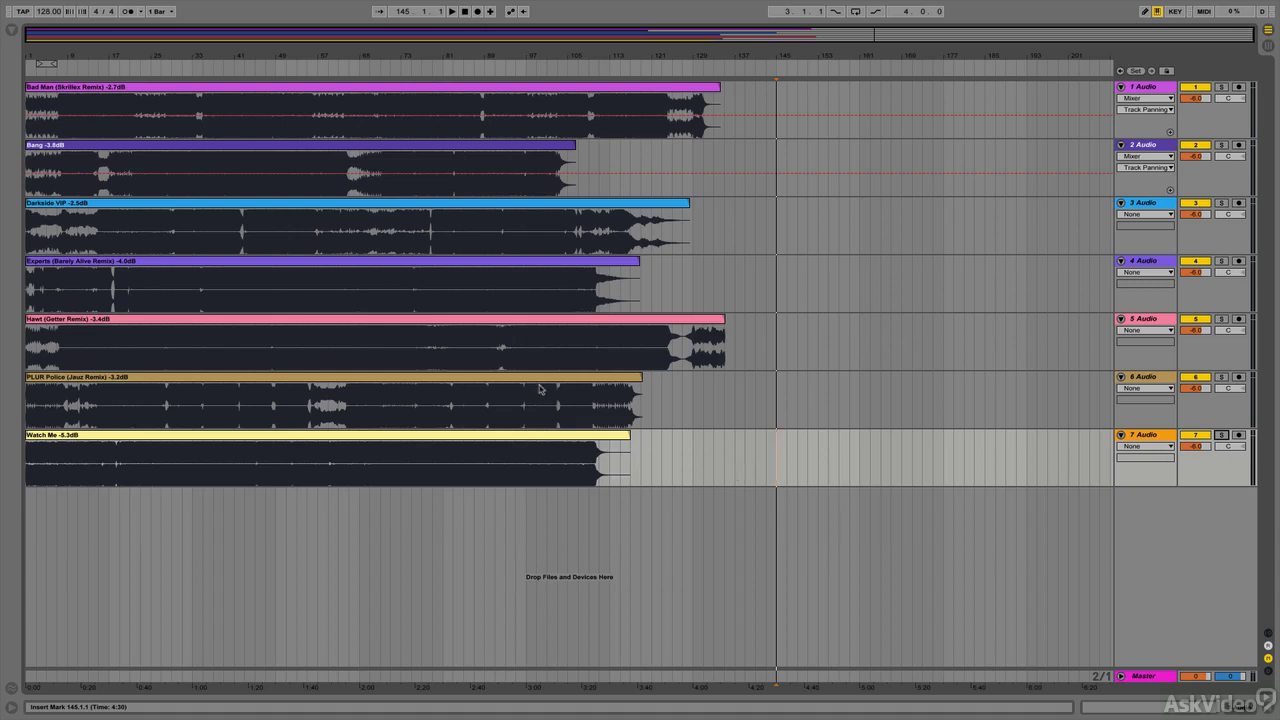
Compare the overall waveforms of the seven reference tracks around bar 44 for density and quiet gaps
{"action": "left_click", "coordinate": [250, 58]}
{"action": "key", "text": "plus"}
{"action": "key", "text": "plus"}
{"action": "key", "text": "plus"}
{"action": "key", "text": "plus"}
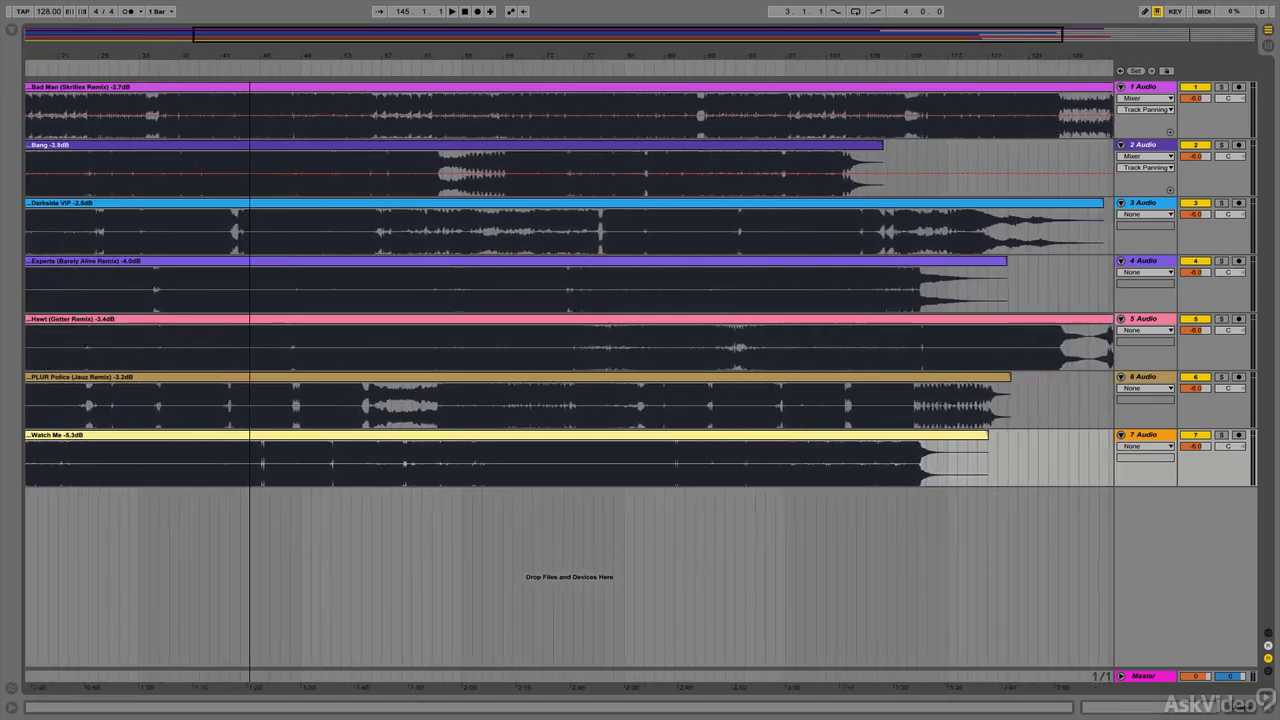
{"action": "key", "text": "plus"}
{"action": "key", "text": "plus"}
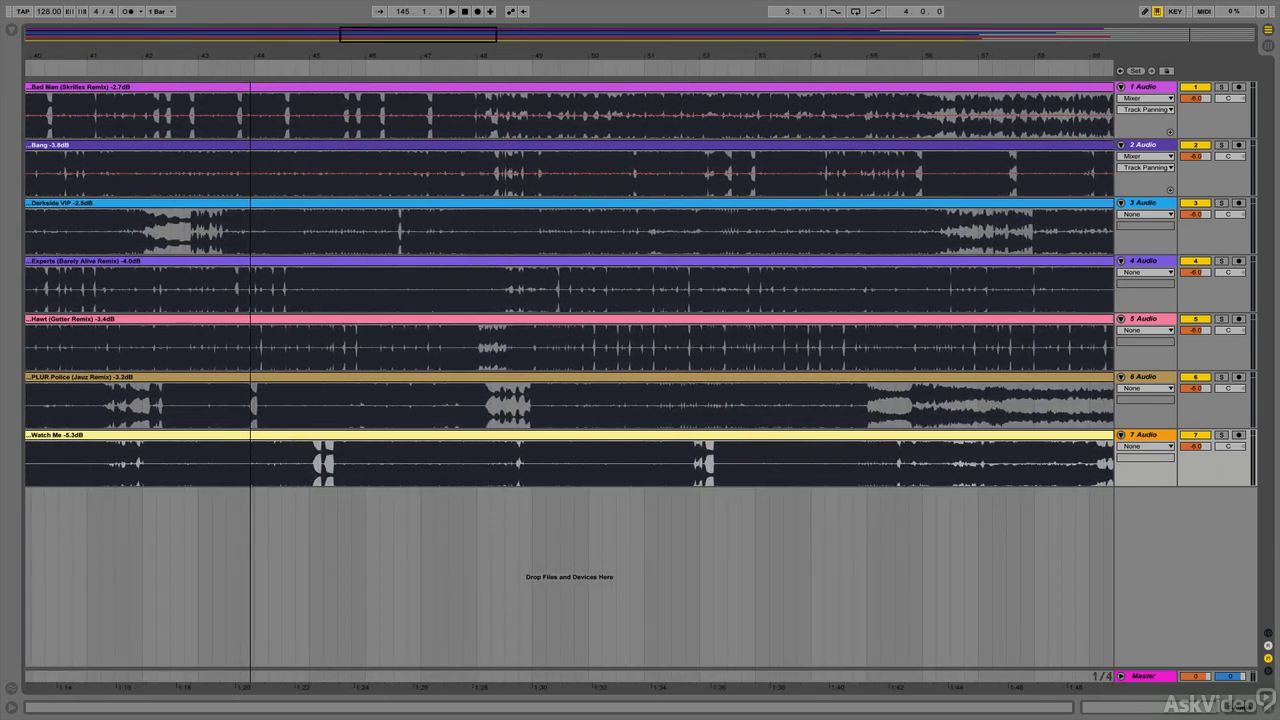
{"action": "key", "text": "minus"}
{"action": "key", "text": "minus"}
{"action": "key", "text": "minus"}
{"action": "key", "text": "minus"}
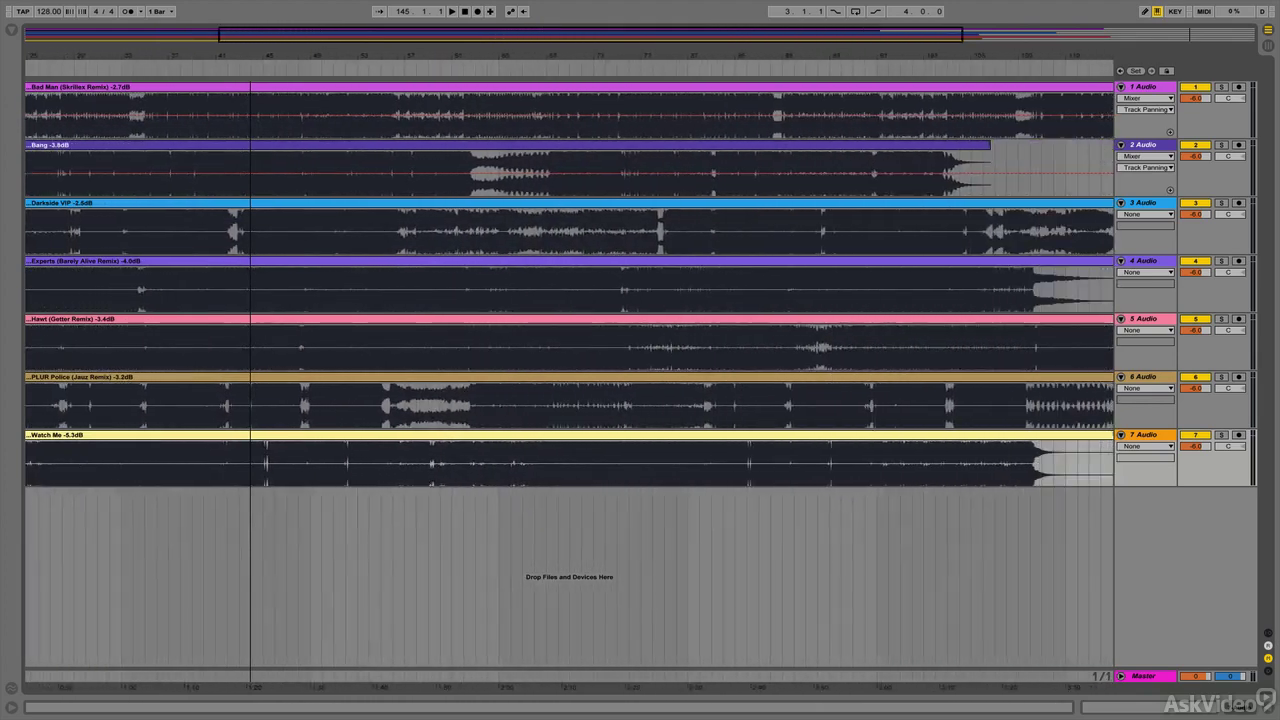
{"action": "key", "text": "minus"}
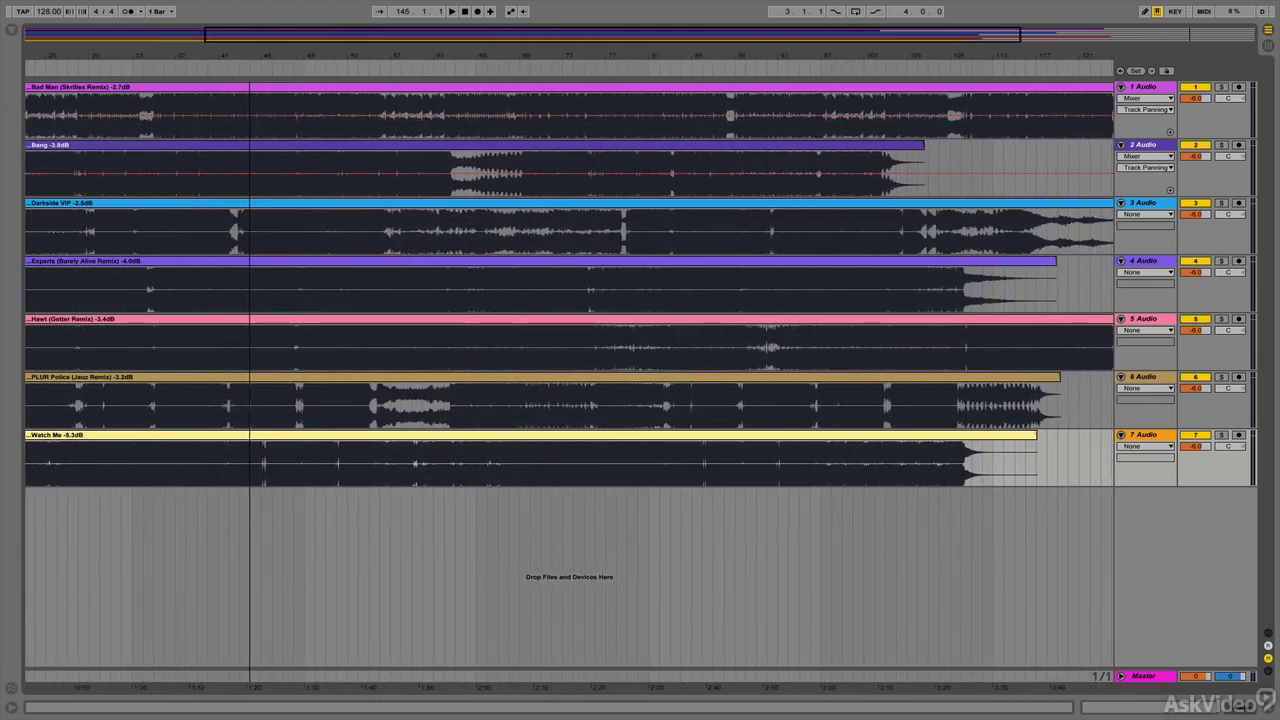
Inspect the individual waveform peaks of all seven reference tracks around bar 44, down to a 1/32 grid
{"action": "key", "text": "plus"}
{"action": "key", "text": "plus"}
{"action": "key", "text": "plus"}
{"action": "key", "text": "plus"}
{"action": "key", "text": "plus"}
{"action": "key", "text": "plus"}
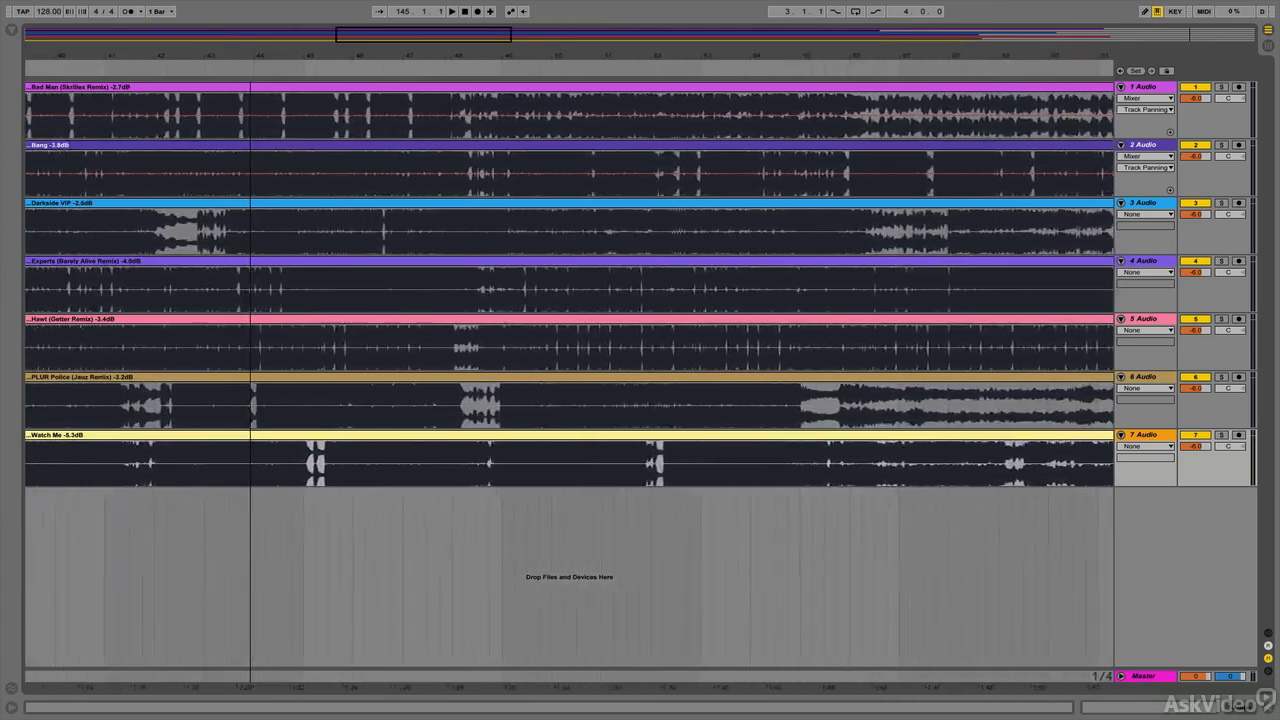
{"action": "key", "text": "plus"}
{"action": "key", "text": "plus"}
{"action": "key", "text": "plus"}
{"action": "key", "text": "plus"}
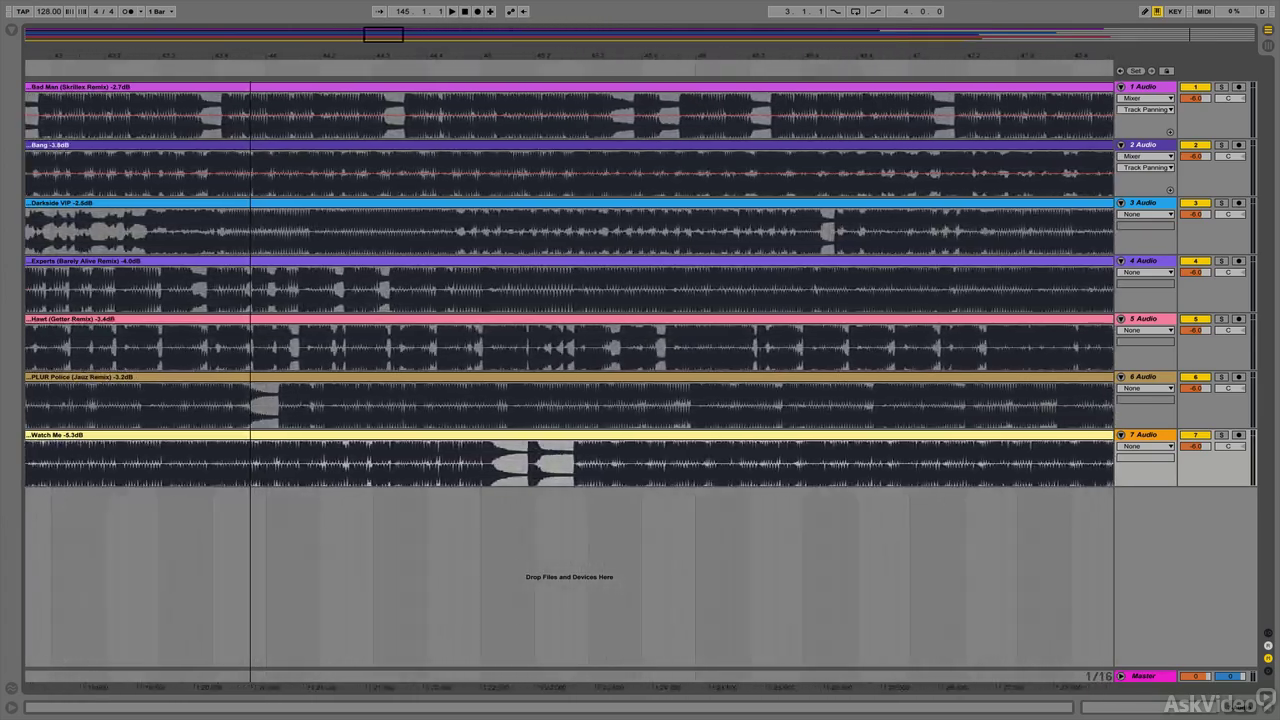
{"action": "key", "text": "plus"}
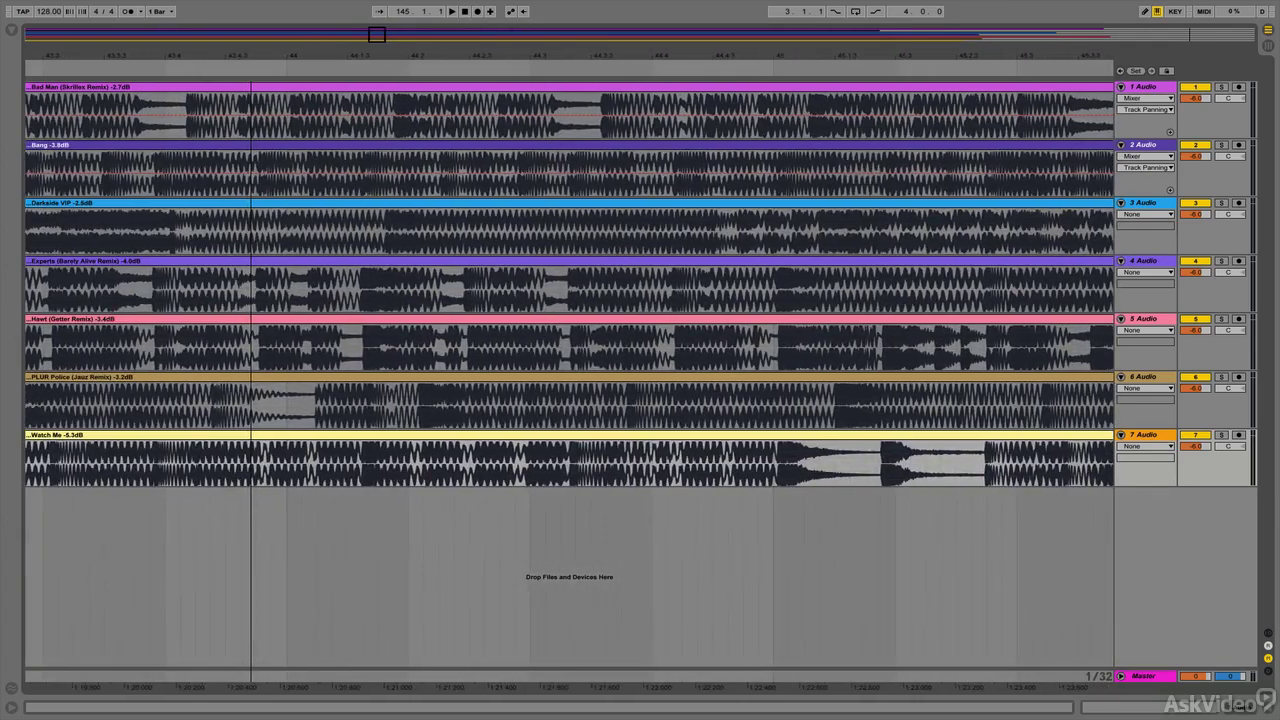
Examine the seven reference waveforms across the bars following bar 44, from about bar 44 to bar 66
{"action": "key", "text": "minus"}
{"action": "key", "text": "minus"}
{"action": "key", "text": "minus"}
{"action": "key", "text": "minus"}
{"action": "key", "text": "minus"}
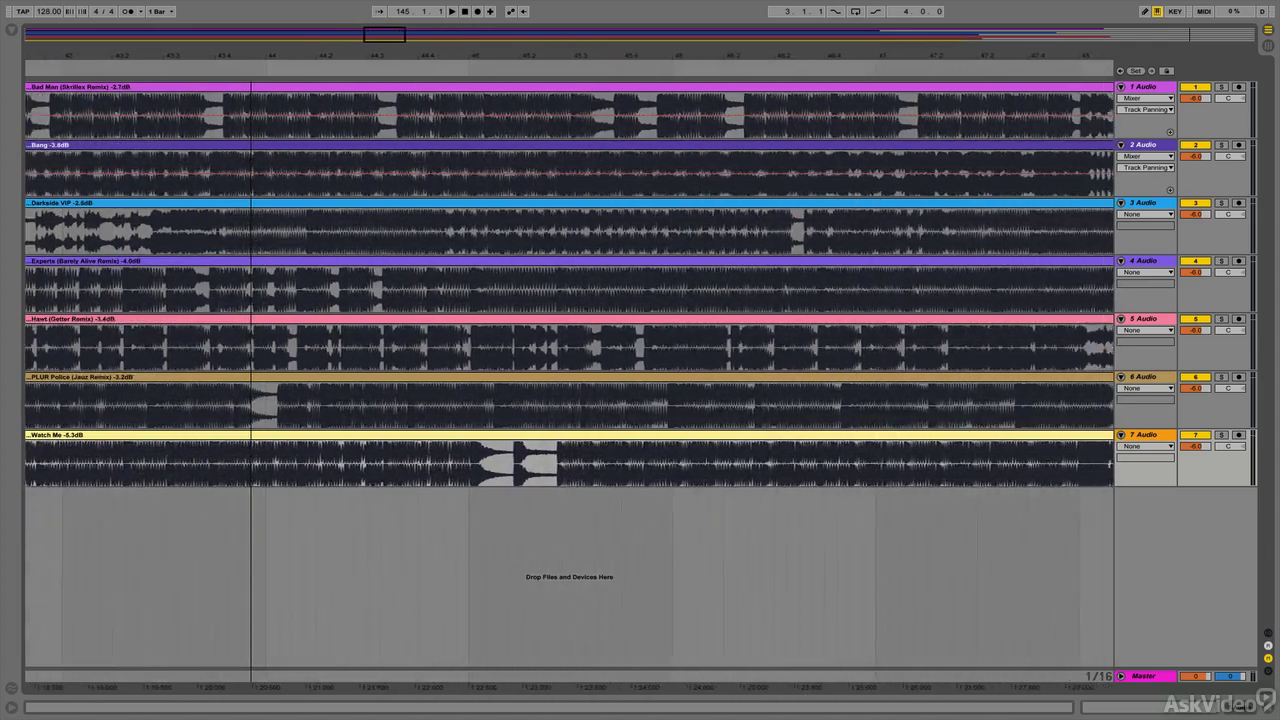
{"action": "key", "text": "minus"}
{"action": "key", "text": "minus"}
{"action": "key", "text": "minus"}
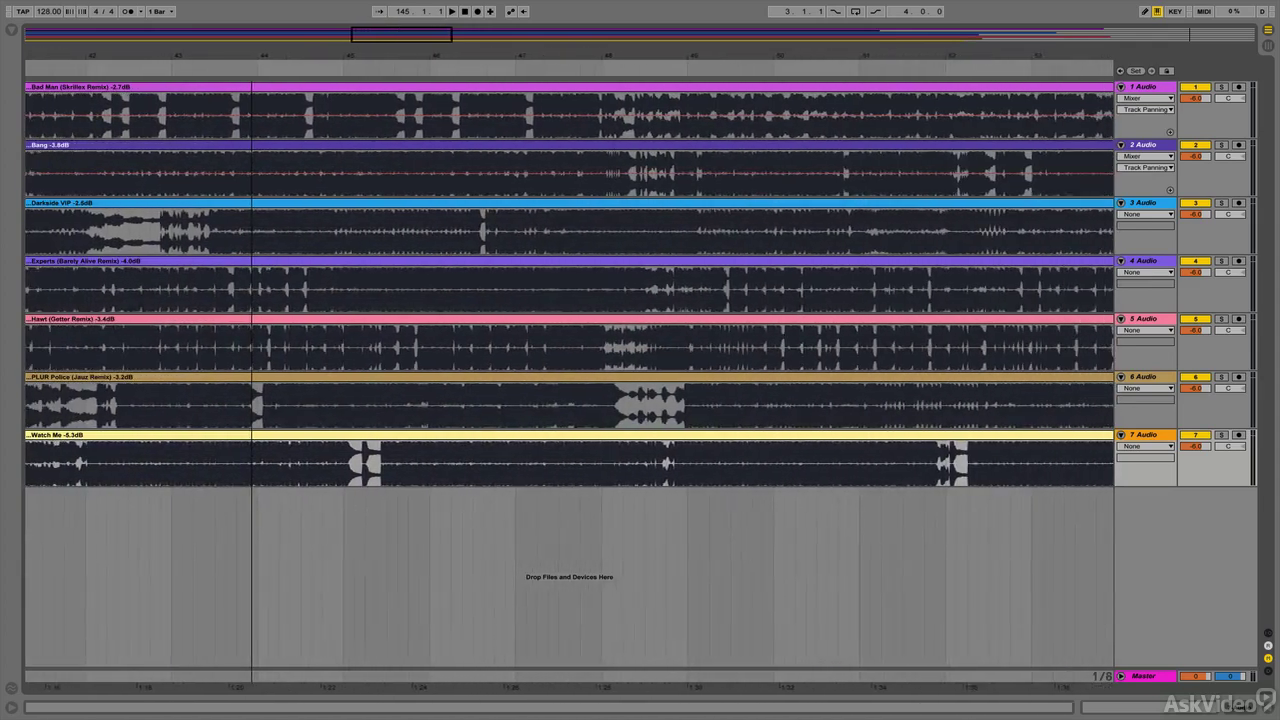
{"action": "key", "text": "plus"}
{"action": "left_click_drag", "start_coordinate": [251, 56], "coordinate": [251, 32]}
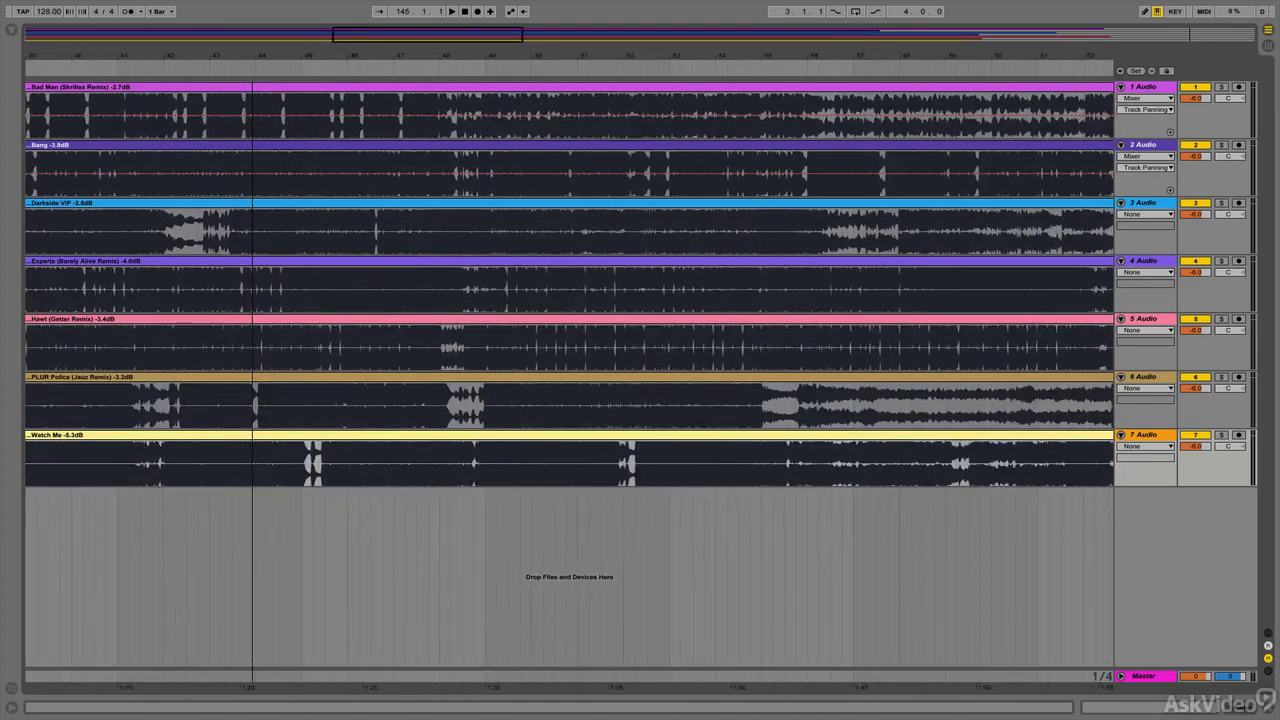
{"action": "left_click_drag", "start_coordinate": [534, 56], "coordinate": [322, 56]}
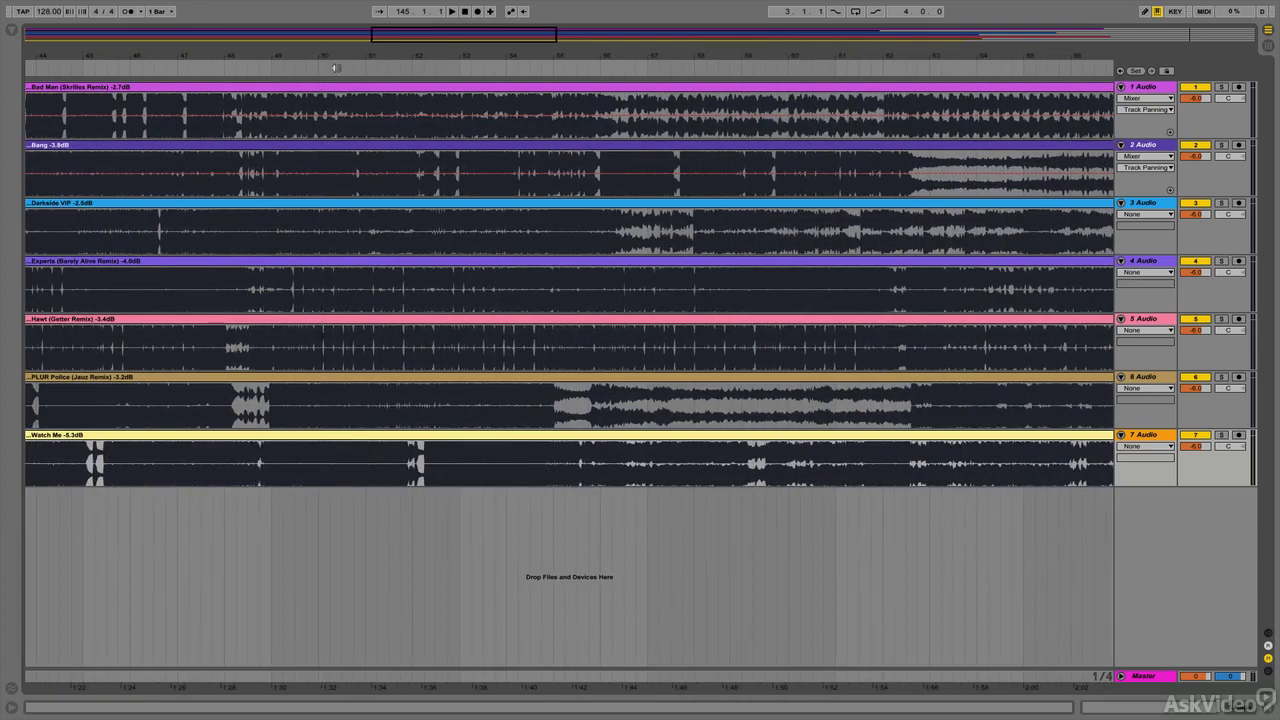
{"action": "left_click", "coordinate": [573, 389]}
{"action": "double_click", "coordinate": [416, 60]}
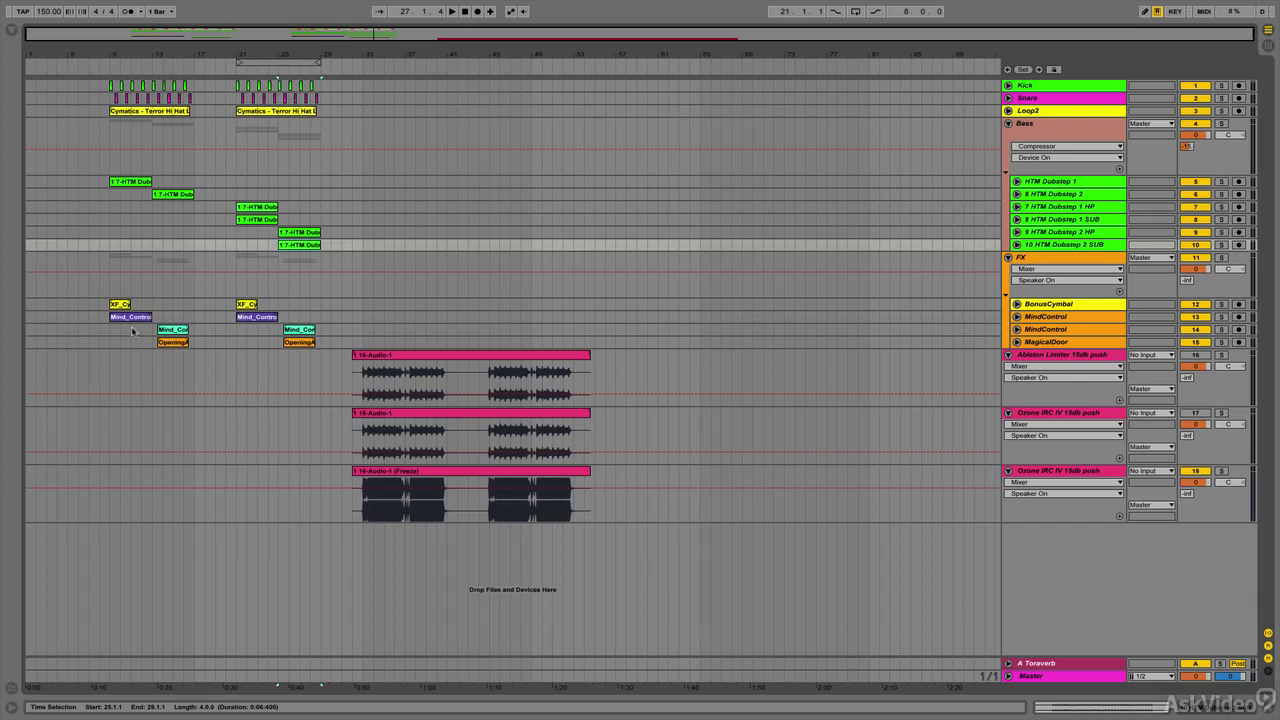
Play the first section of the original arrangement from bar 9 and stop after its end, around bar 17
{"action": "left_click", "coordinate": [109, 344]}
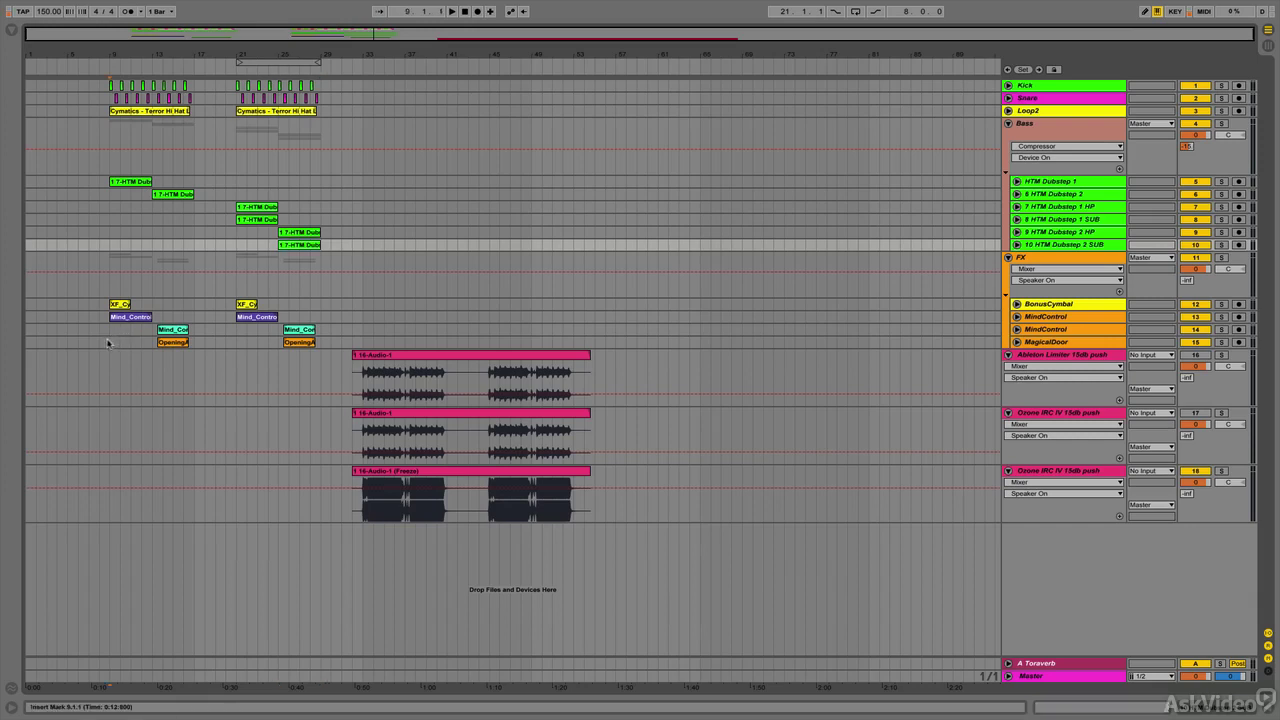
{"action": "key", "text": "space"}
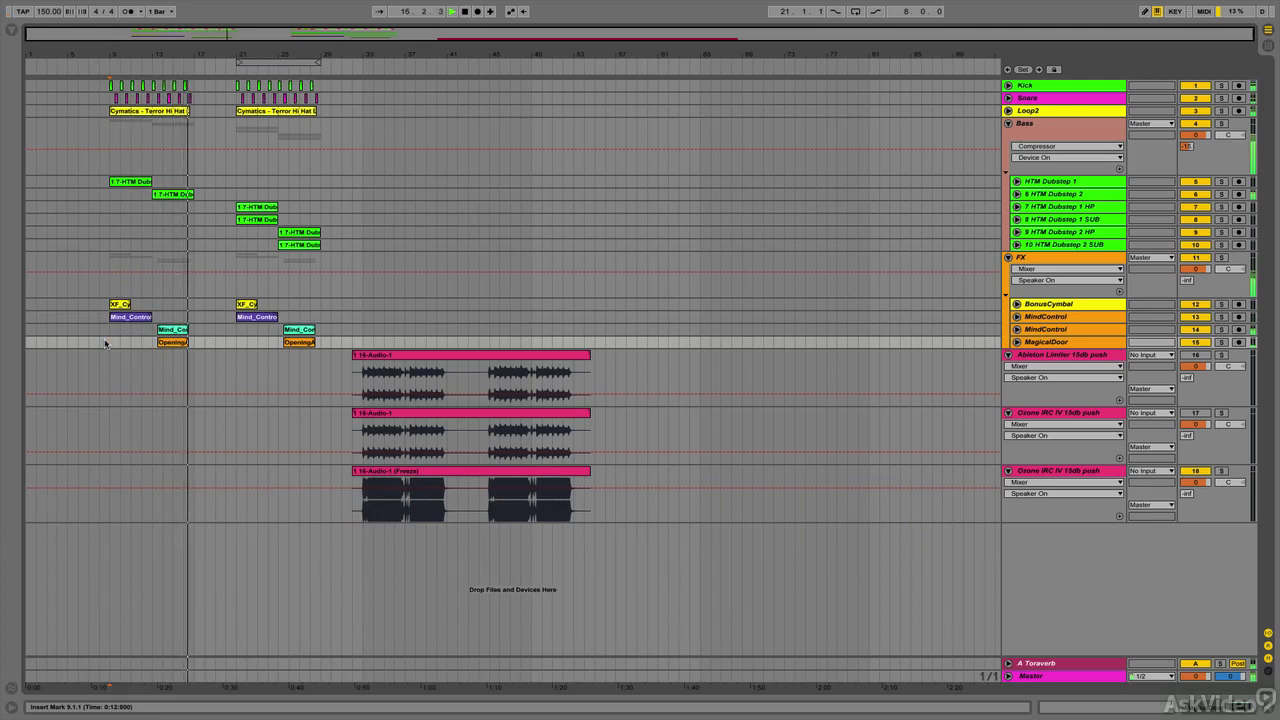
{"action": "key", "text": "space"}
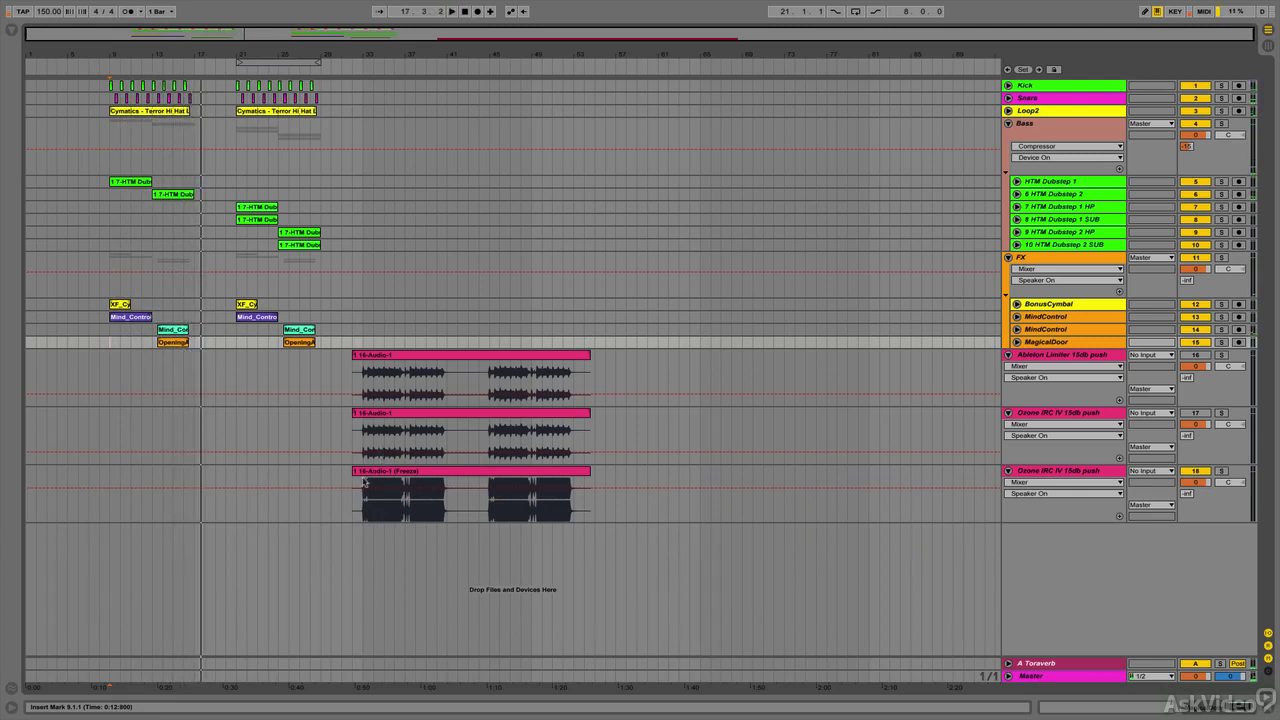
Play the frozen audio clip on the last Ozone IRC IV track from bar 32, and restart it from the same position
{"action": "left_click", "coordinate": [352, 481]}
{"action": "key", "text": "space"}
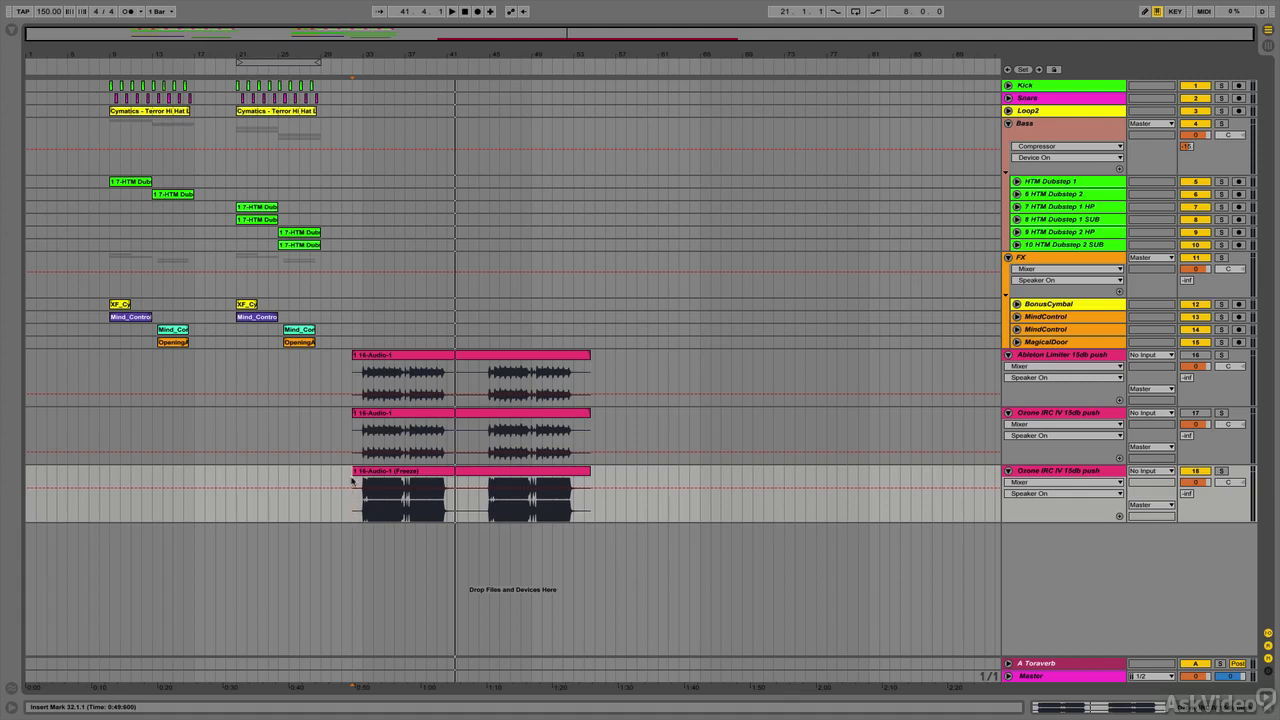
{"action": "key", "text": "space"}
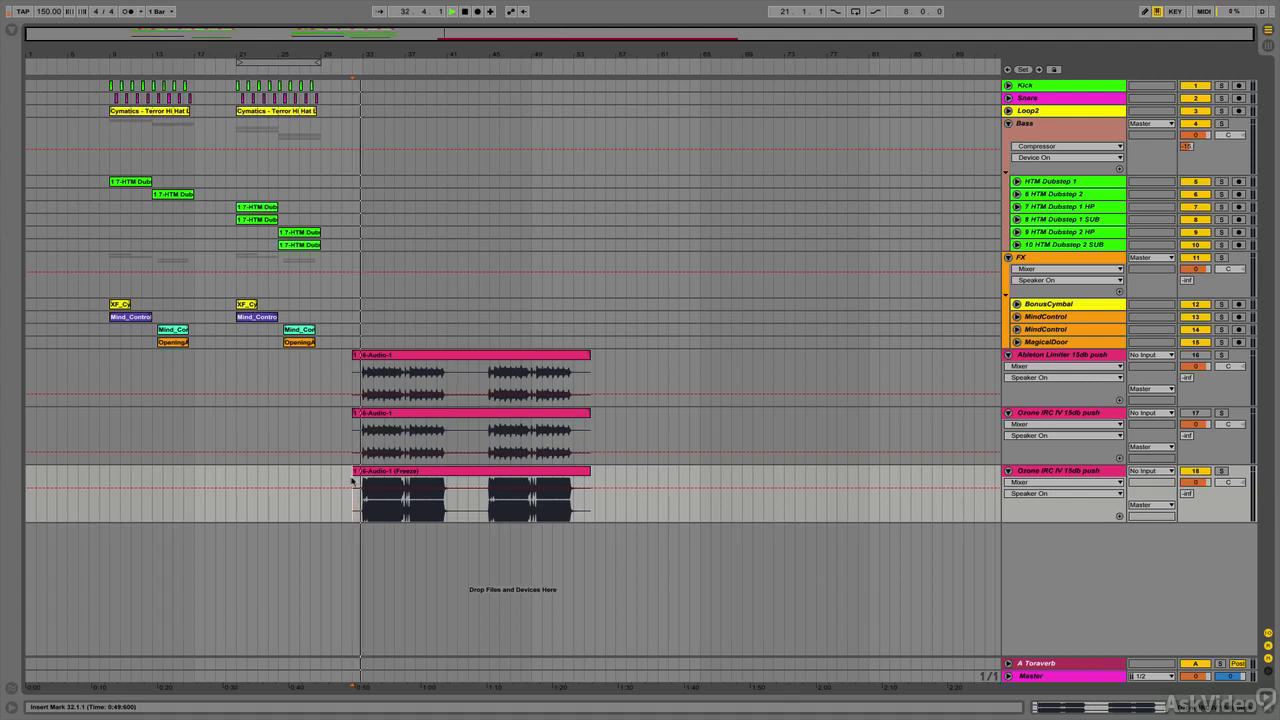